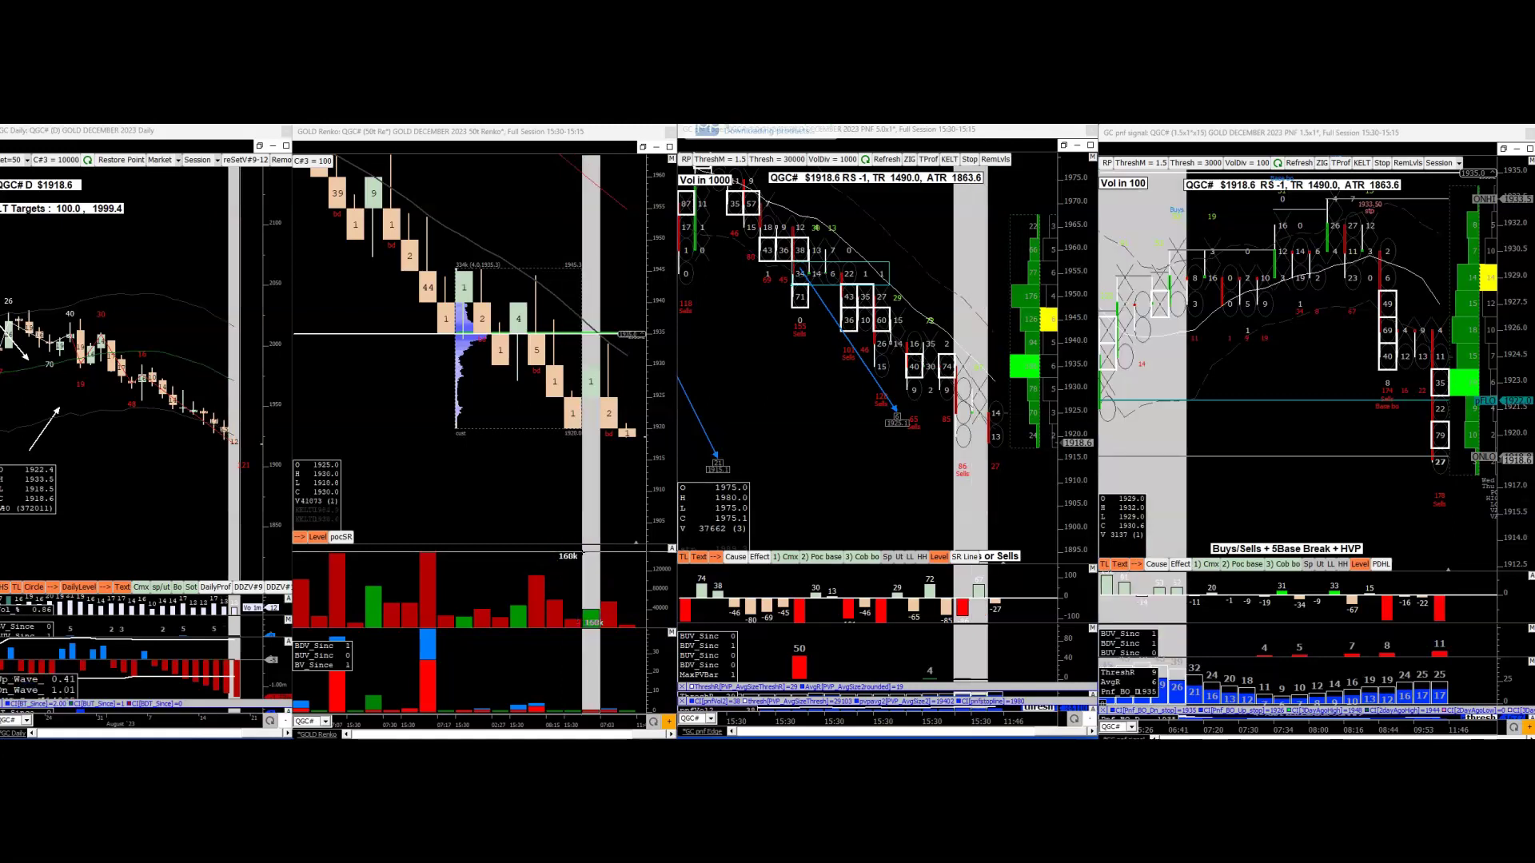
Delete the existing volume profile drawn over the recent bars of the 50t Renko chart
left_click_drag(544, 480, 544, 493)
scroll(540, 488, "up", 2)
scroll(543, 494, "down", 1)
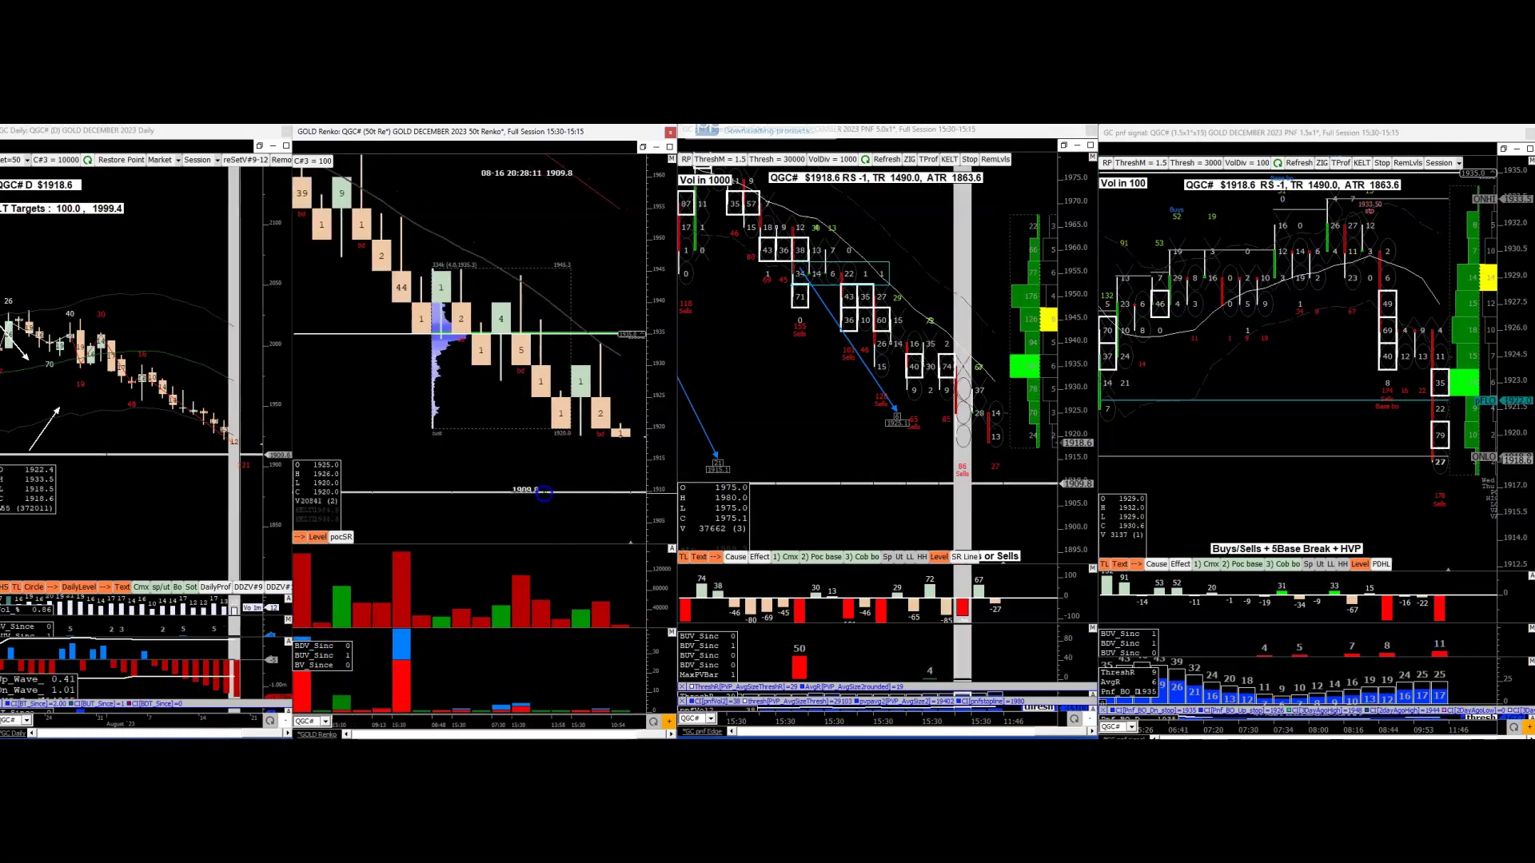
right_click(473, 430)
left_click(396, 425)
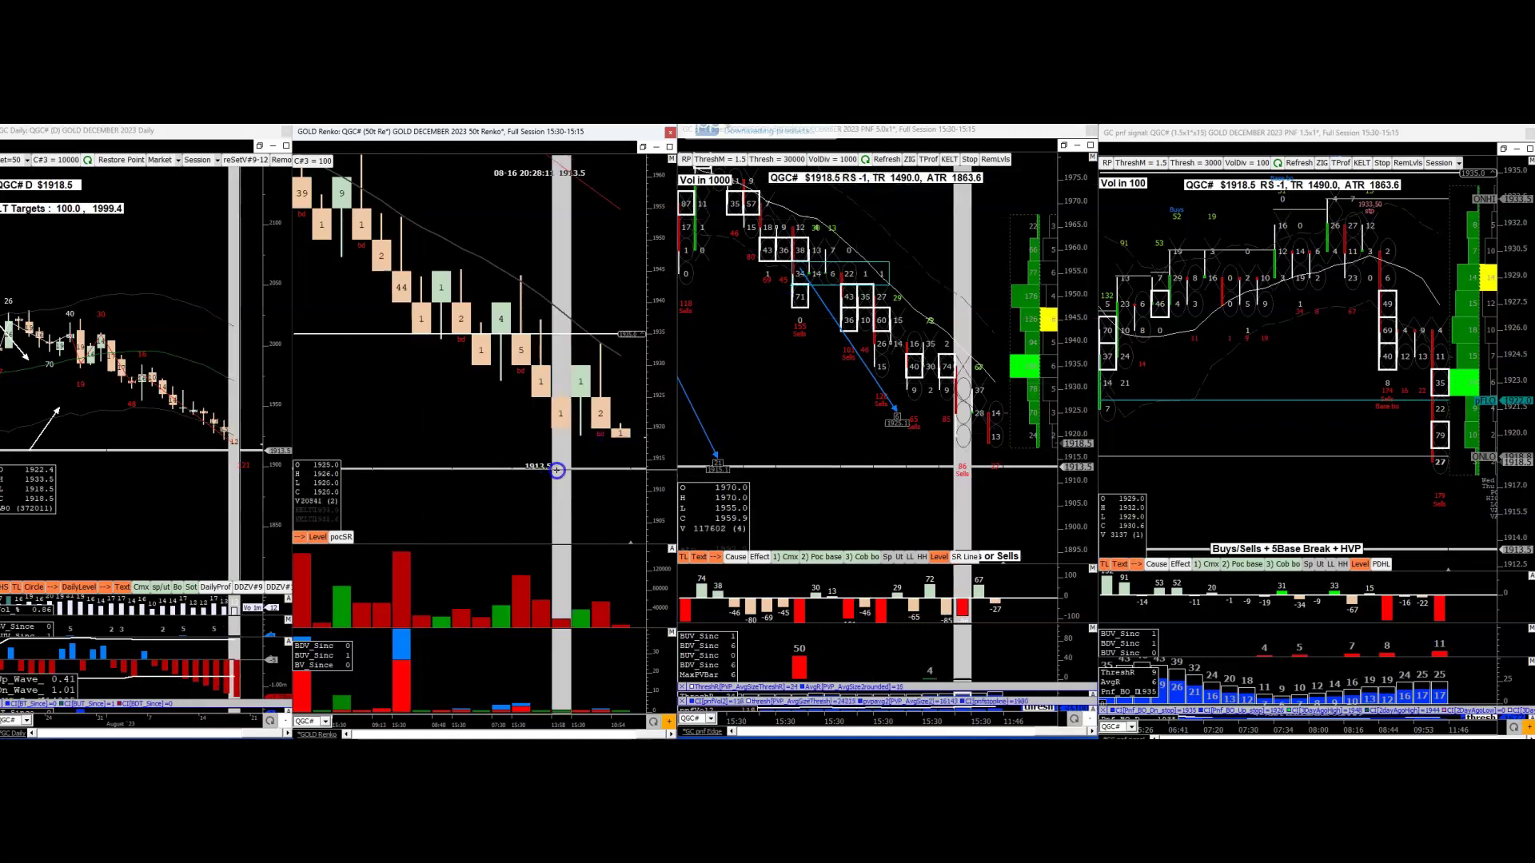
Examine the recent Renko bars, from the small bounce through the latest lows, against the price levels on the linked charts
scroll(559, 470, "up", 2)
scroll(559, 469, "up", 1)
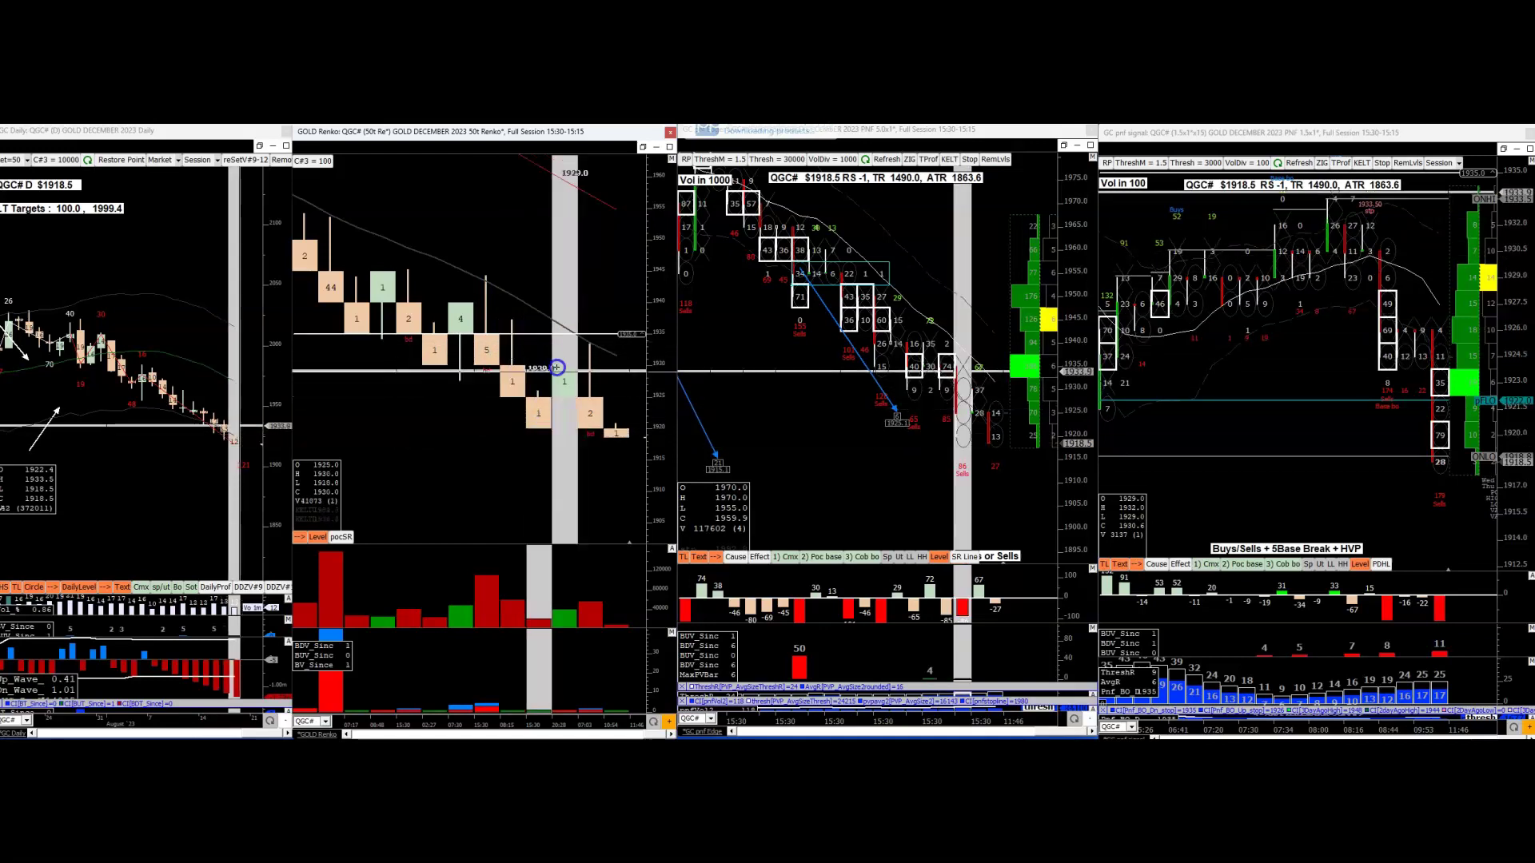
left_click_drag(596, 444, 607, 418)
left_click_drag(1300, 398, 1291, 439)
left_click_drag(601, 453, 506, 450)
scroll(506, 450, "down", 1)
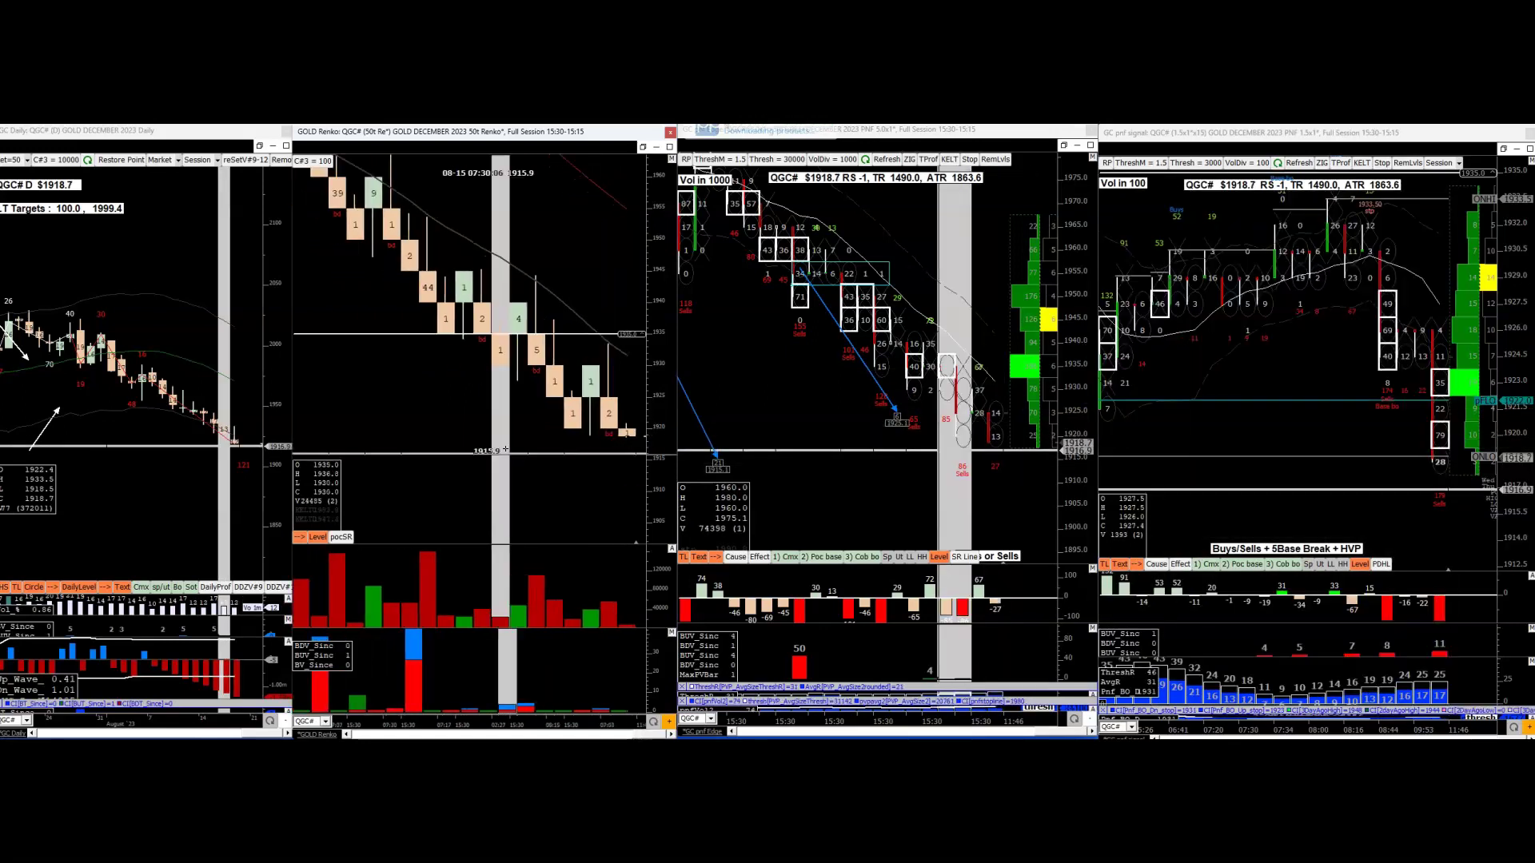
left_click(504, 453)
left_click(507, 430)
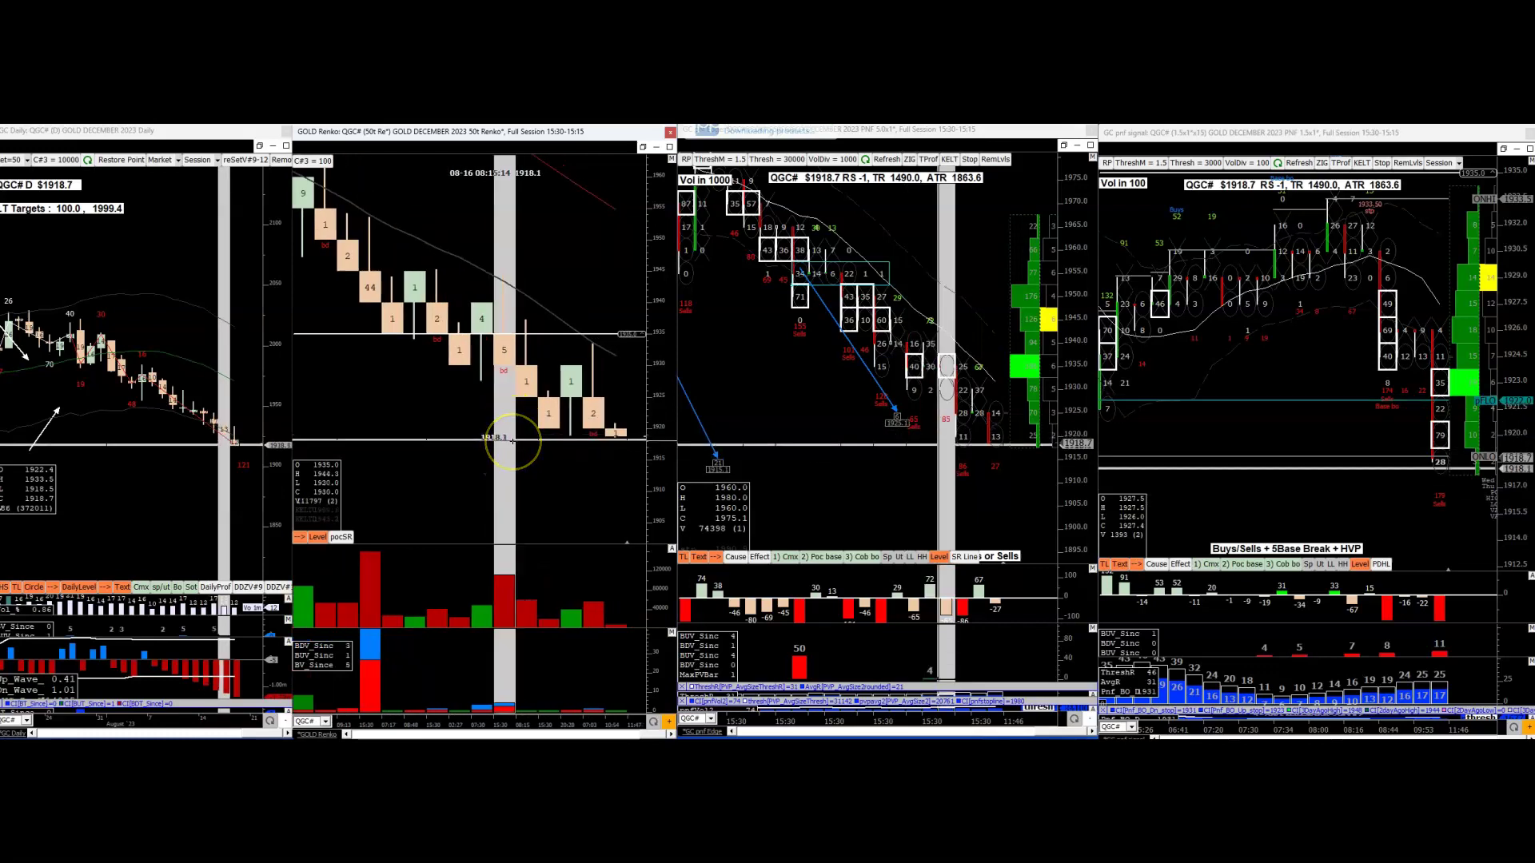
left_click(478, 301)
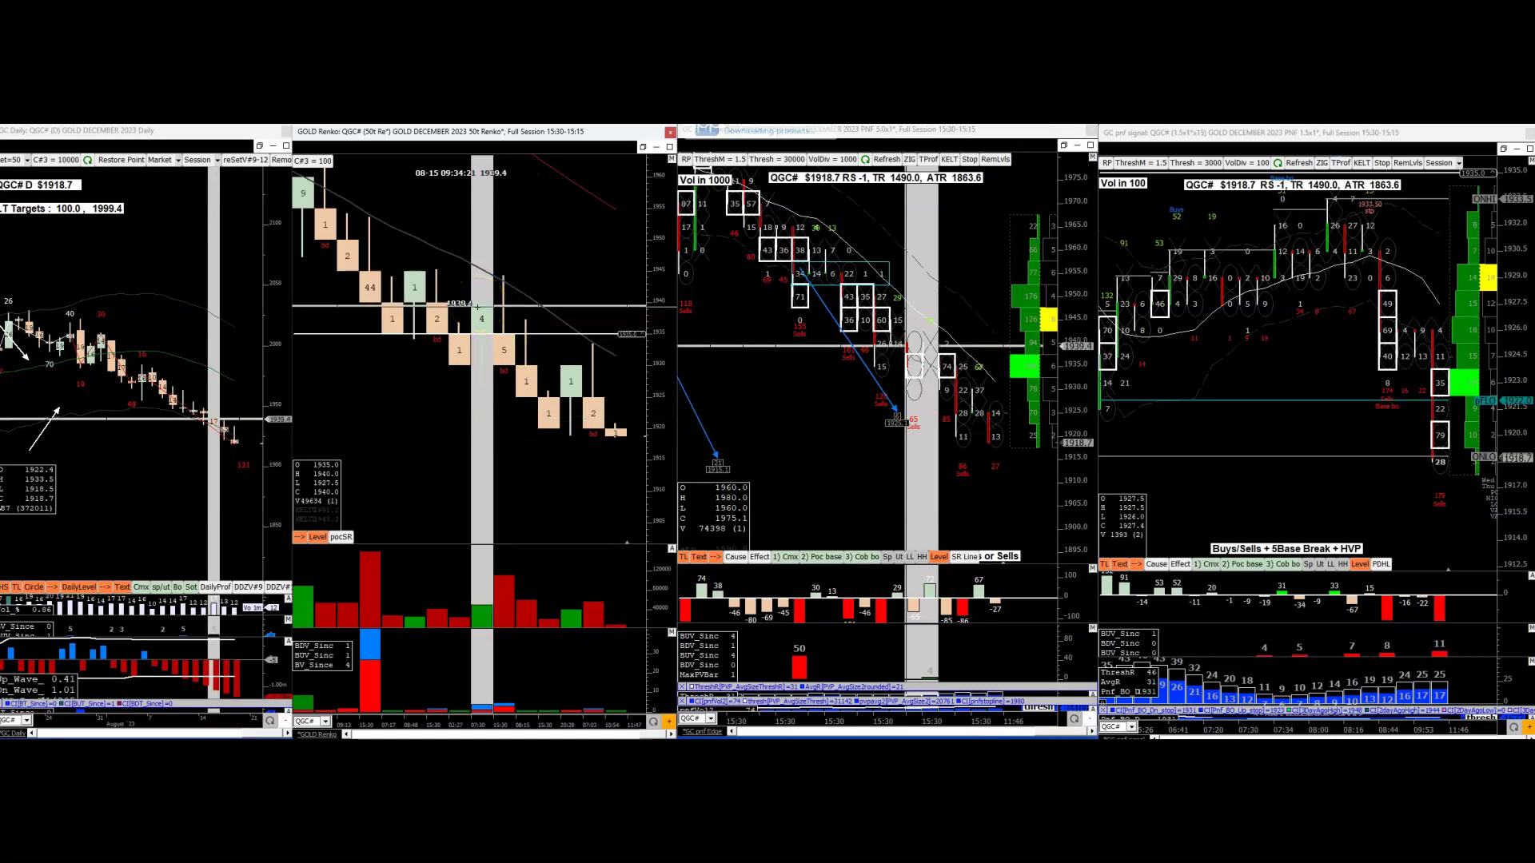
Enlarge the average-size threshold histogram pane beneath the 5.0x1 point-and-figure chart
left_click(778, 722)
left_click_drag(809, 683, 809, 660)
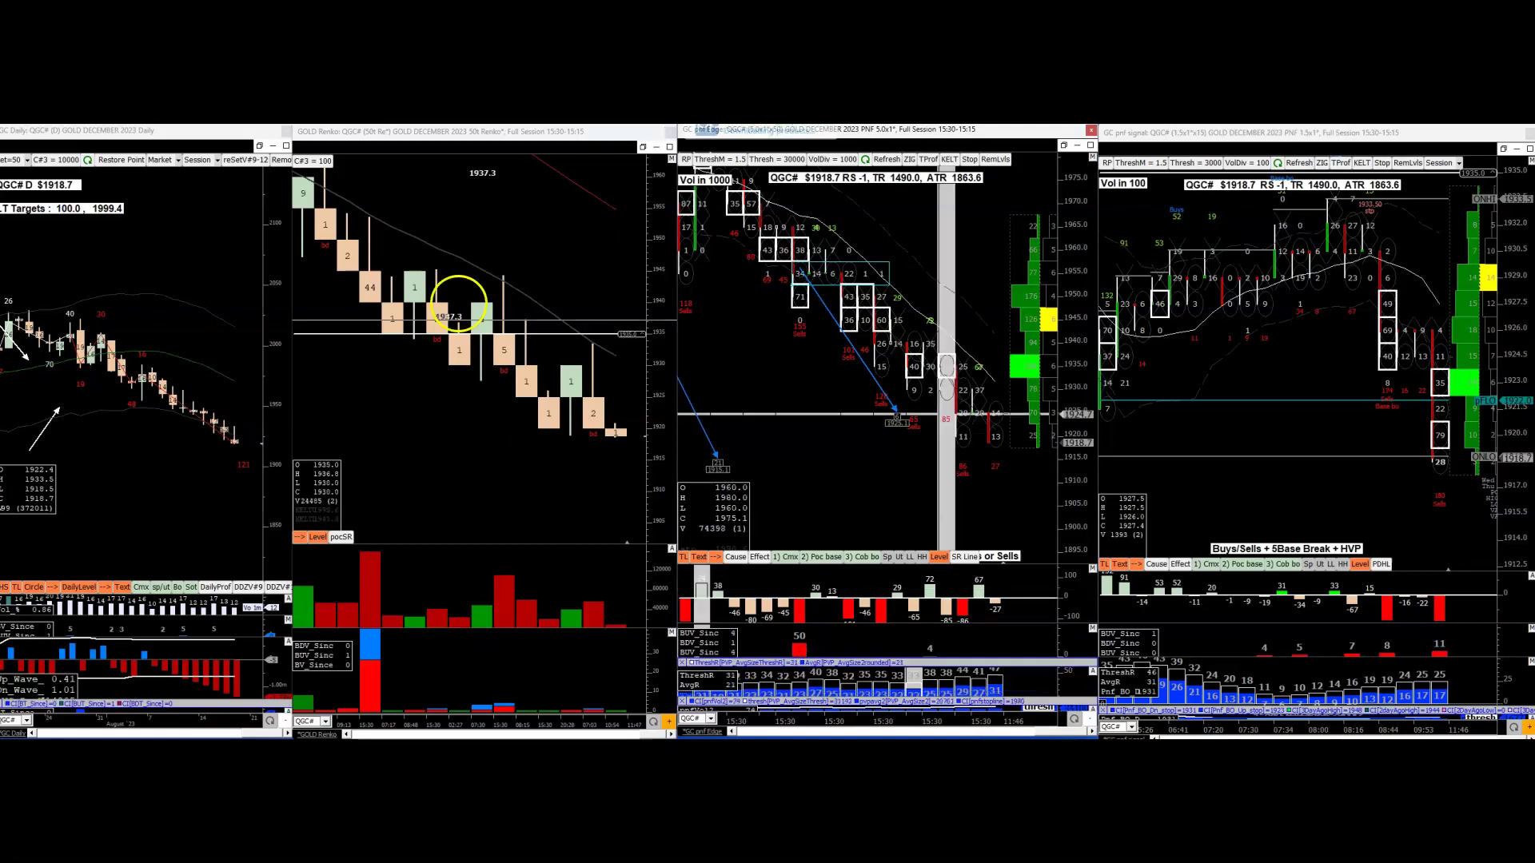
left_click_drag(499, 394, 506, 409)
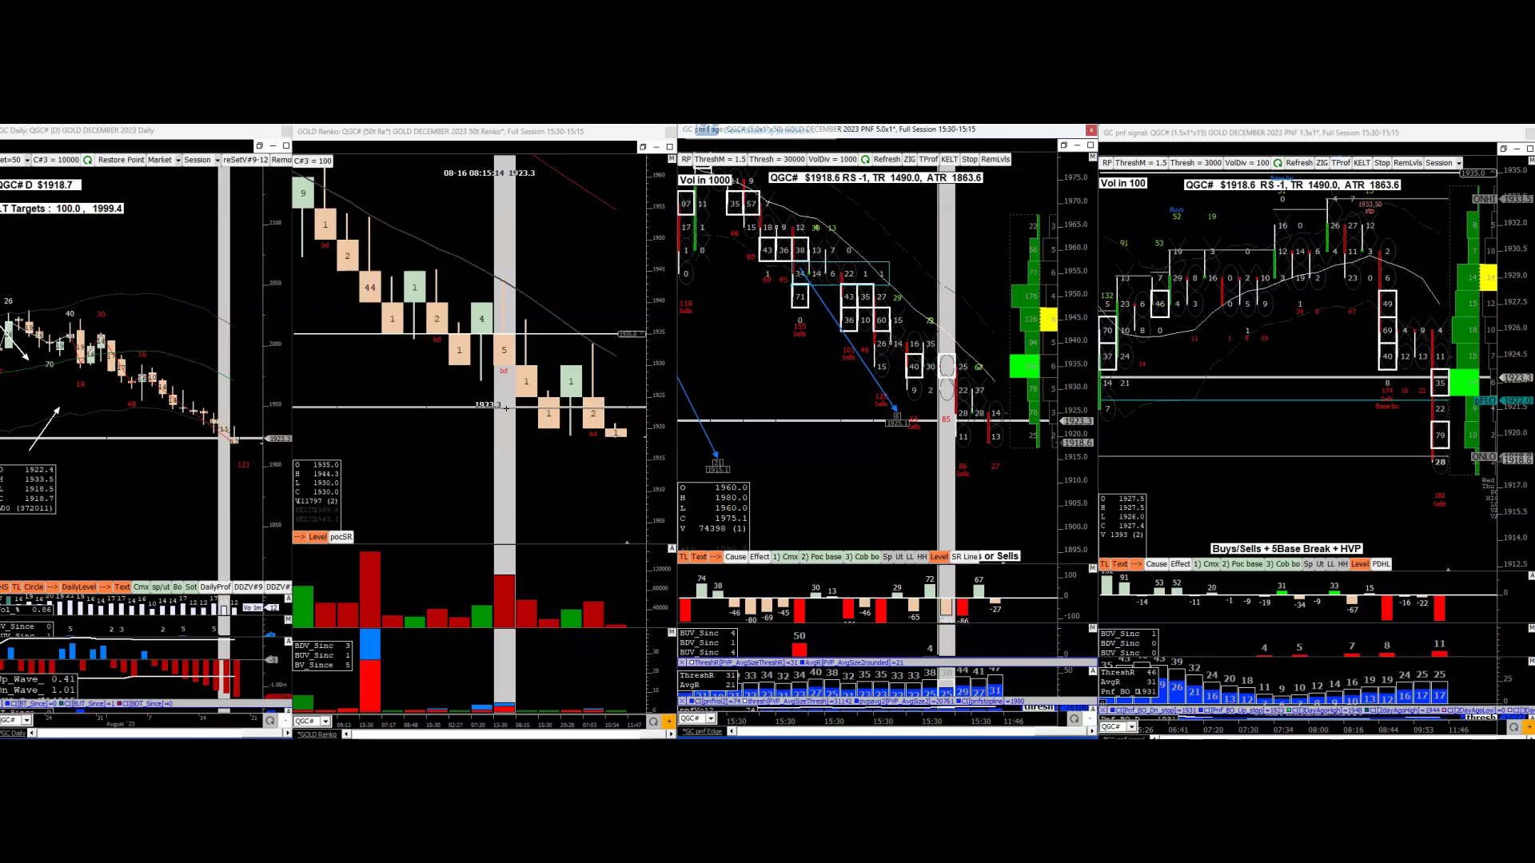
left_click_drag(506, 408, 449, 301)
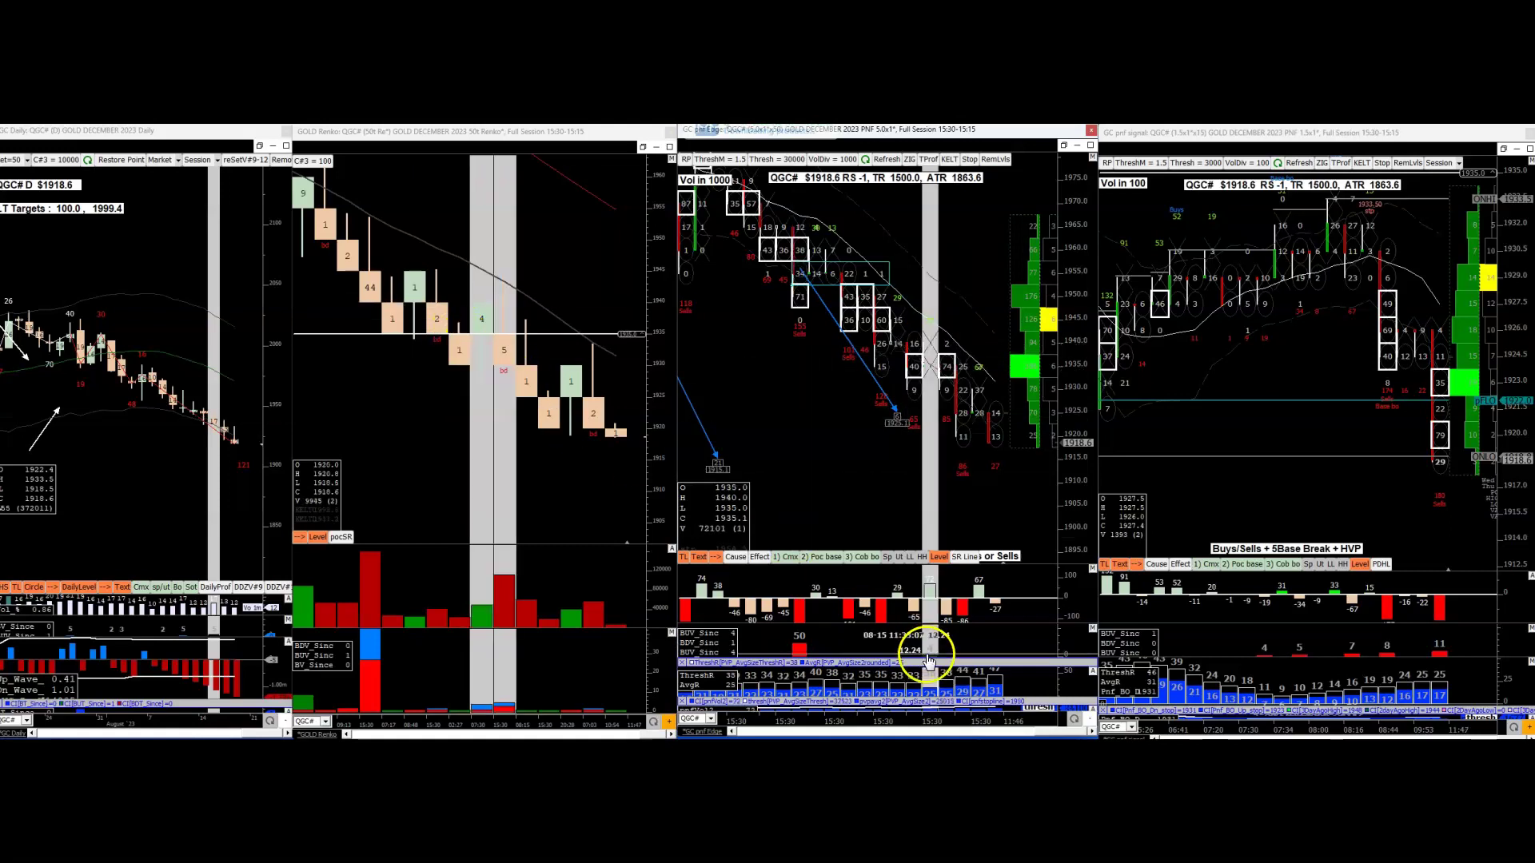
left_click_drag(921, 698, 921, 707)
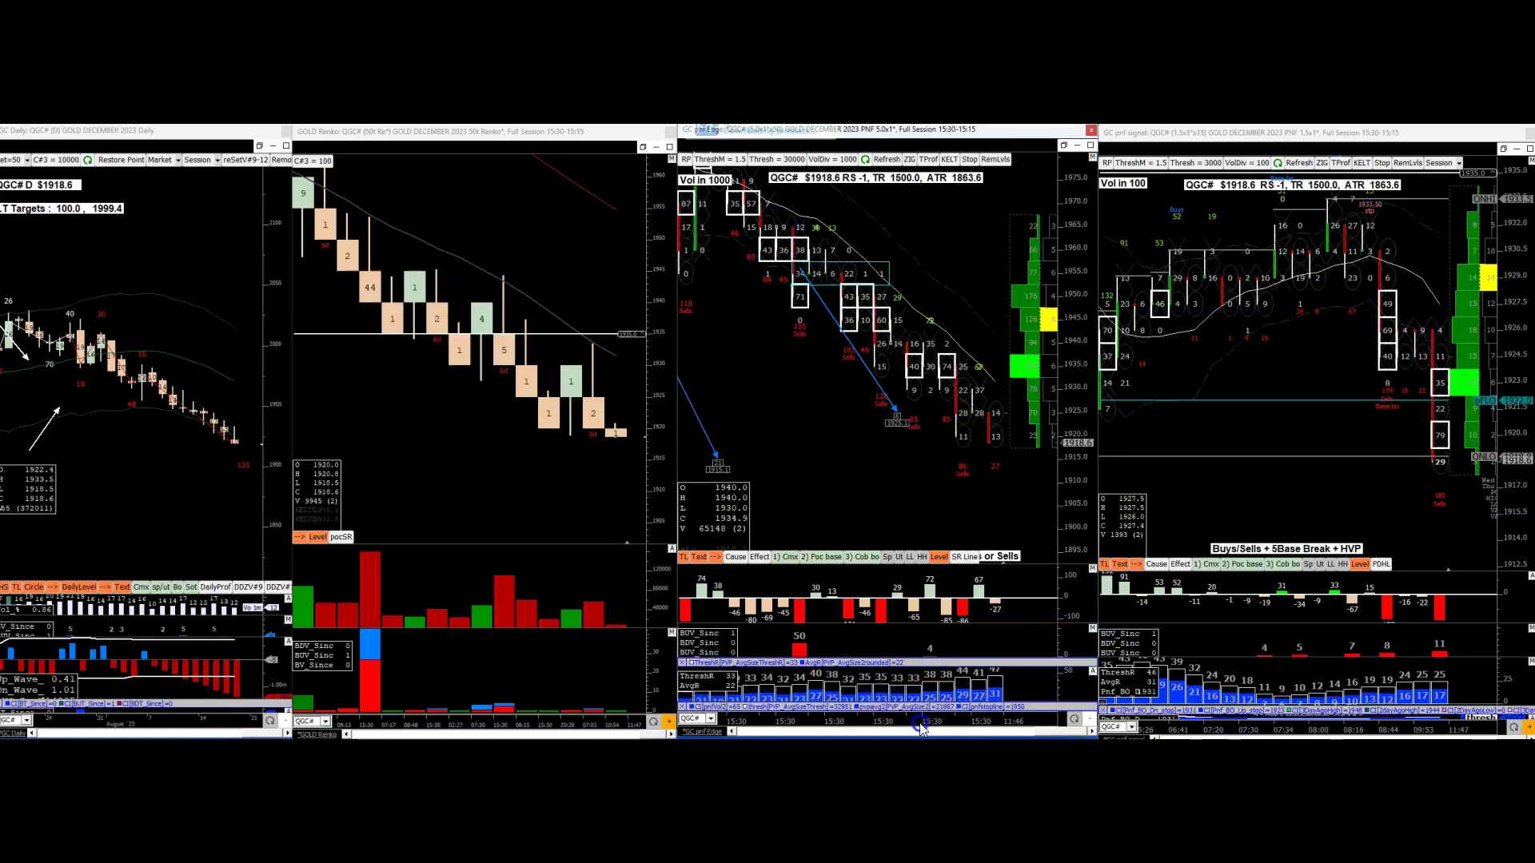
Examine the declining bars on the Renko chart and the volume profile beside the 5.0x1 point-and-figure chart
left_click_drag(517, 426, 517, 426)
left_click_drag(490, 355, 482, 311)
left_click_drag(542, 409, 428, 303)
left_click_drag(453, 405, 480, 588)
scroll(523, 462, "up", 1)
left_click_drag(481, 475, 524, 483)
scroll(523, 483, "down", 2)
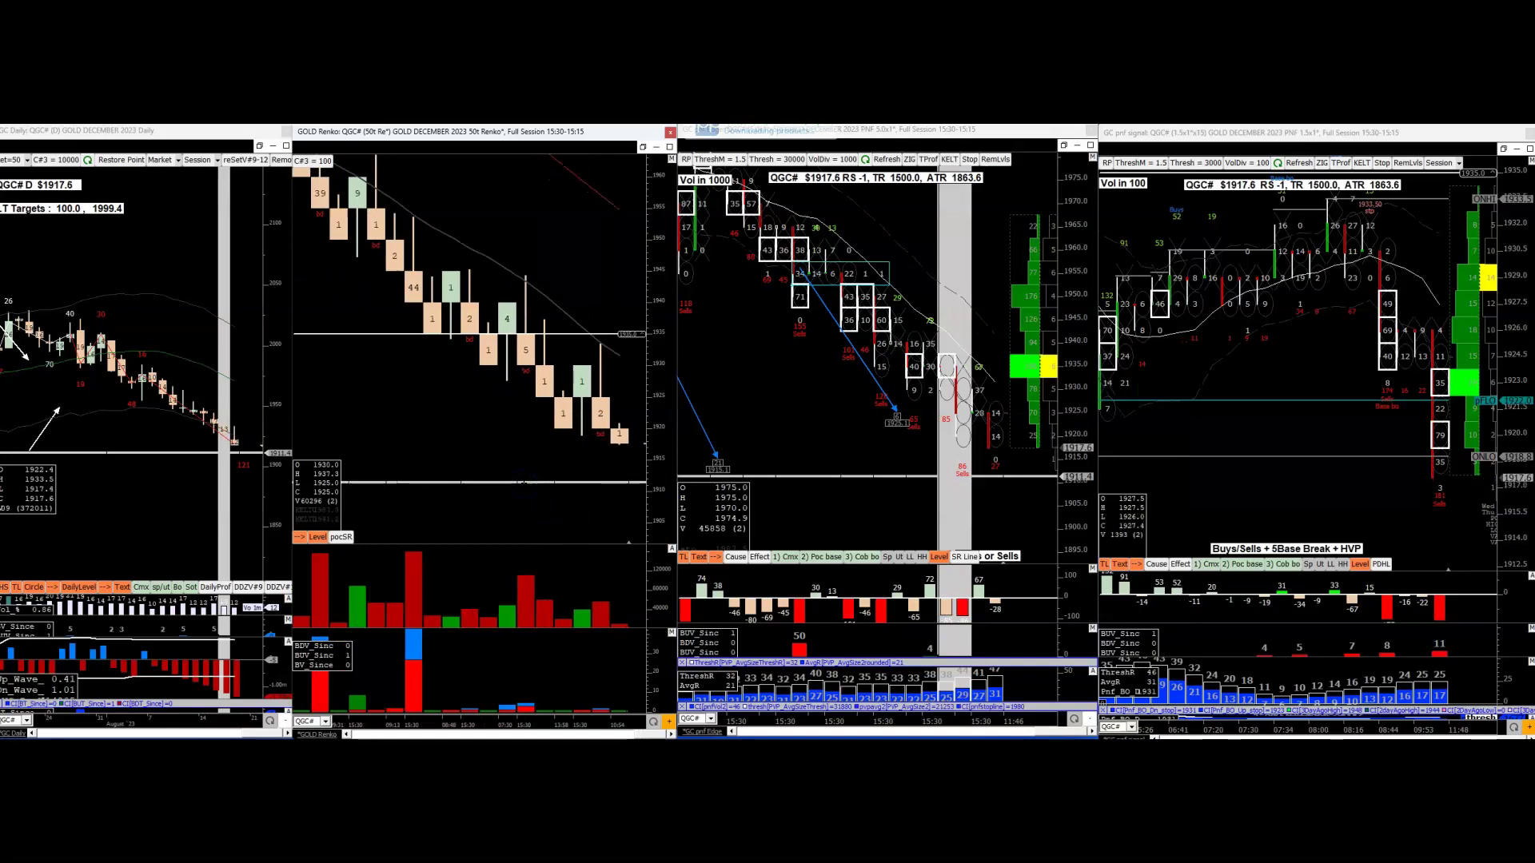
left_click_drag(985, 353, 1047, 332)
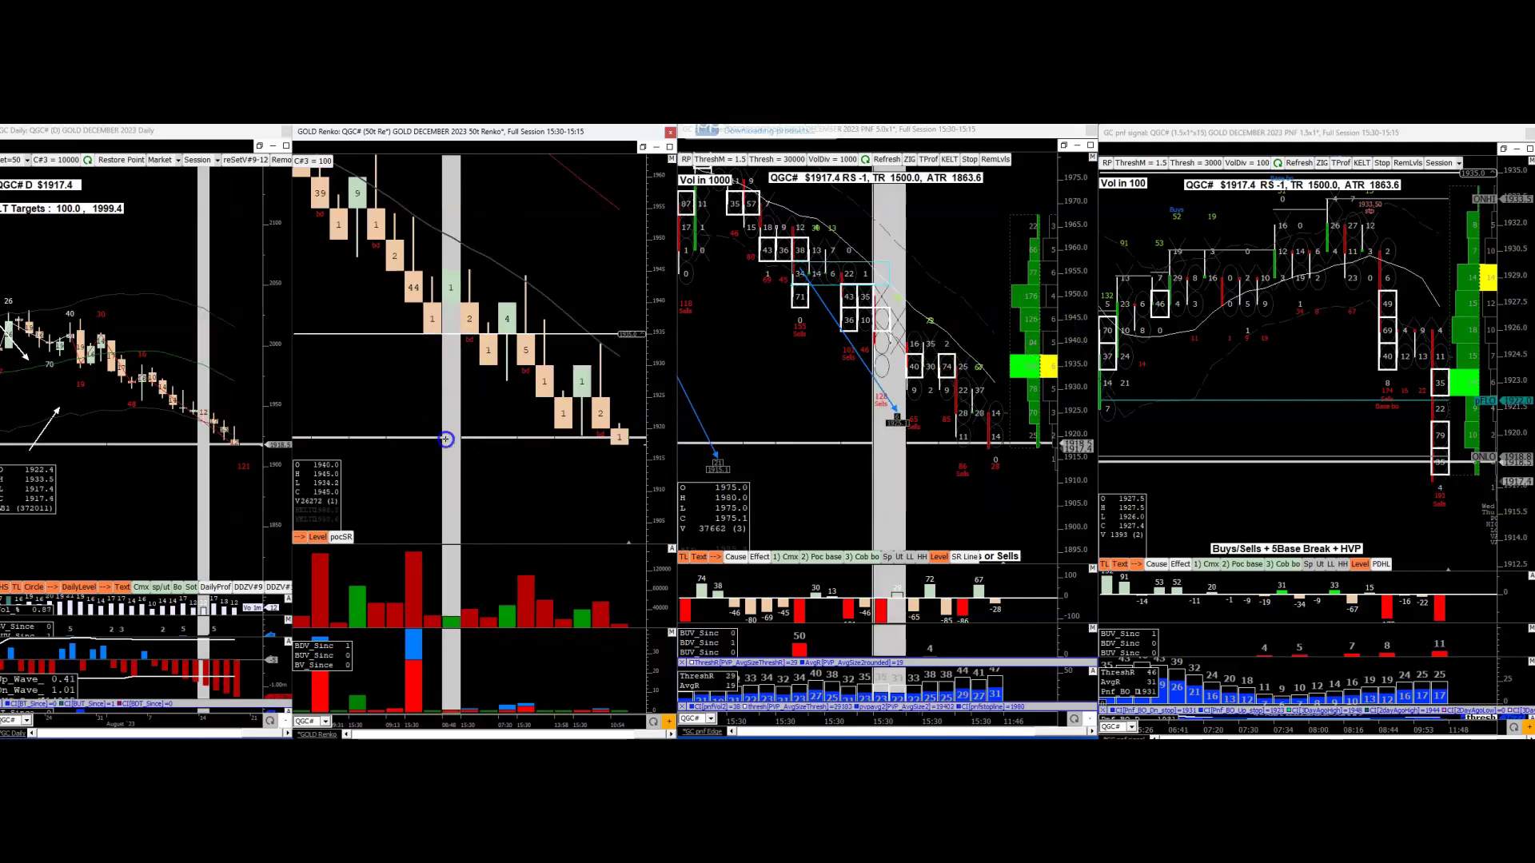
Draw a volume profile over the latest Renko down-leg, spanning about 1944 to 1920
scroll(445, 440, "up", 2)
left_click_drag(439, 428, 525, 467)
left_click_drag(485, 364, 489, 272)
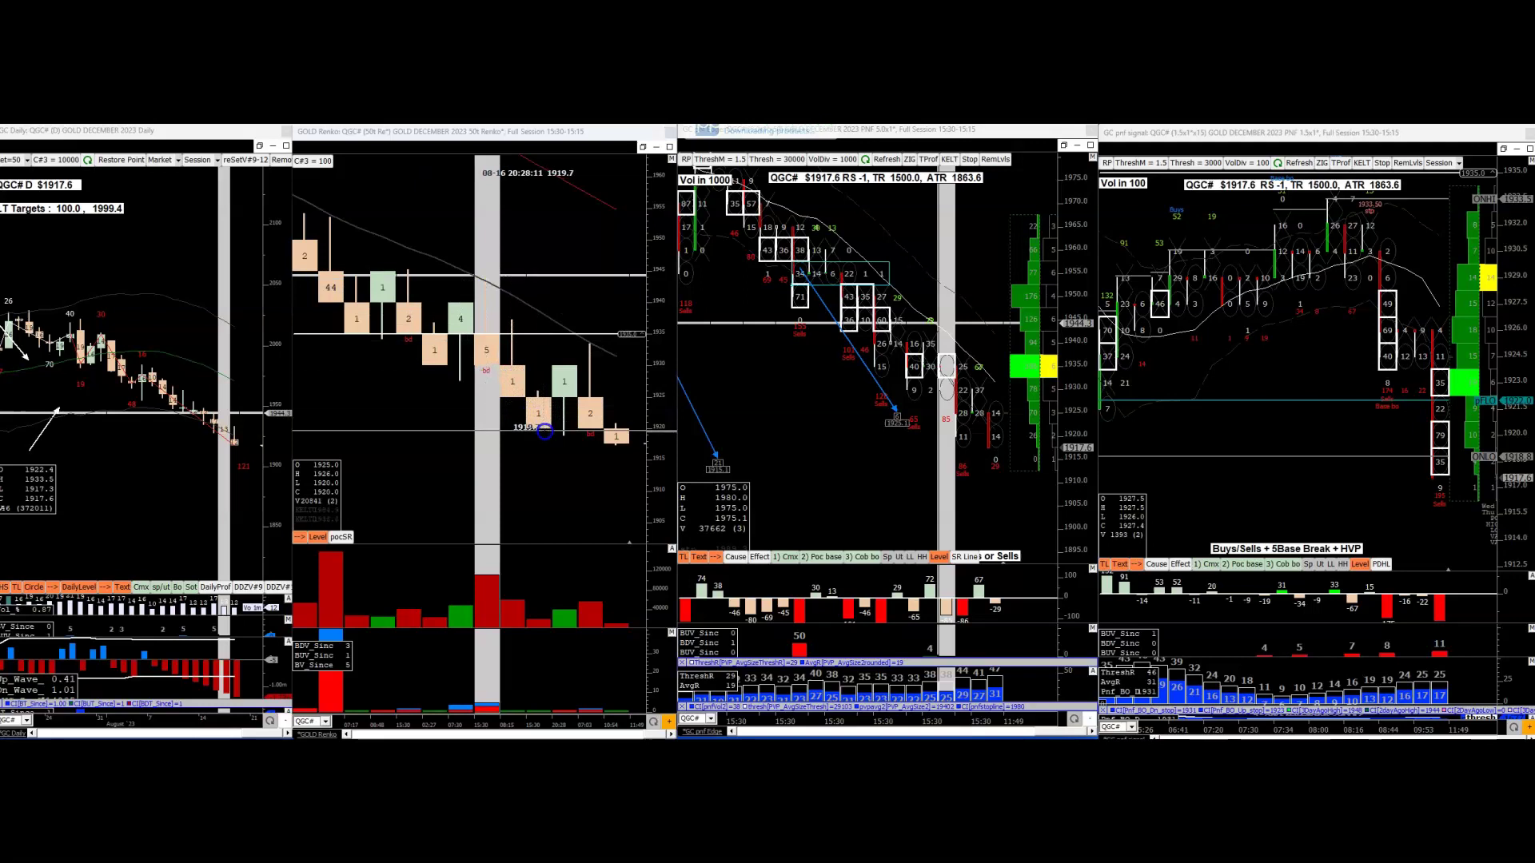
left_click_drag(543, 432, 478, 372)
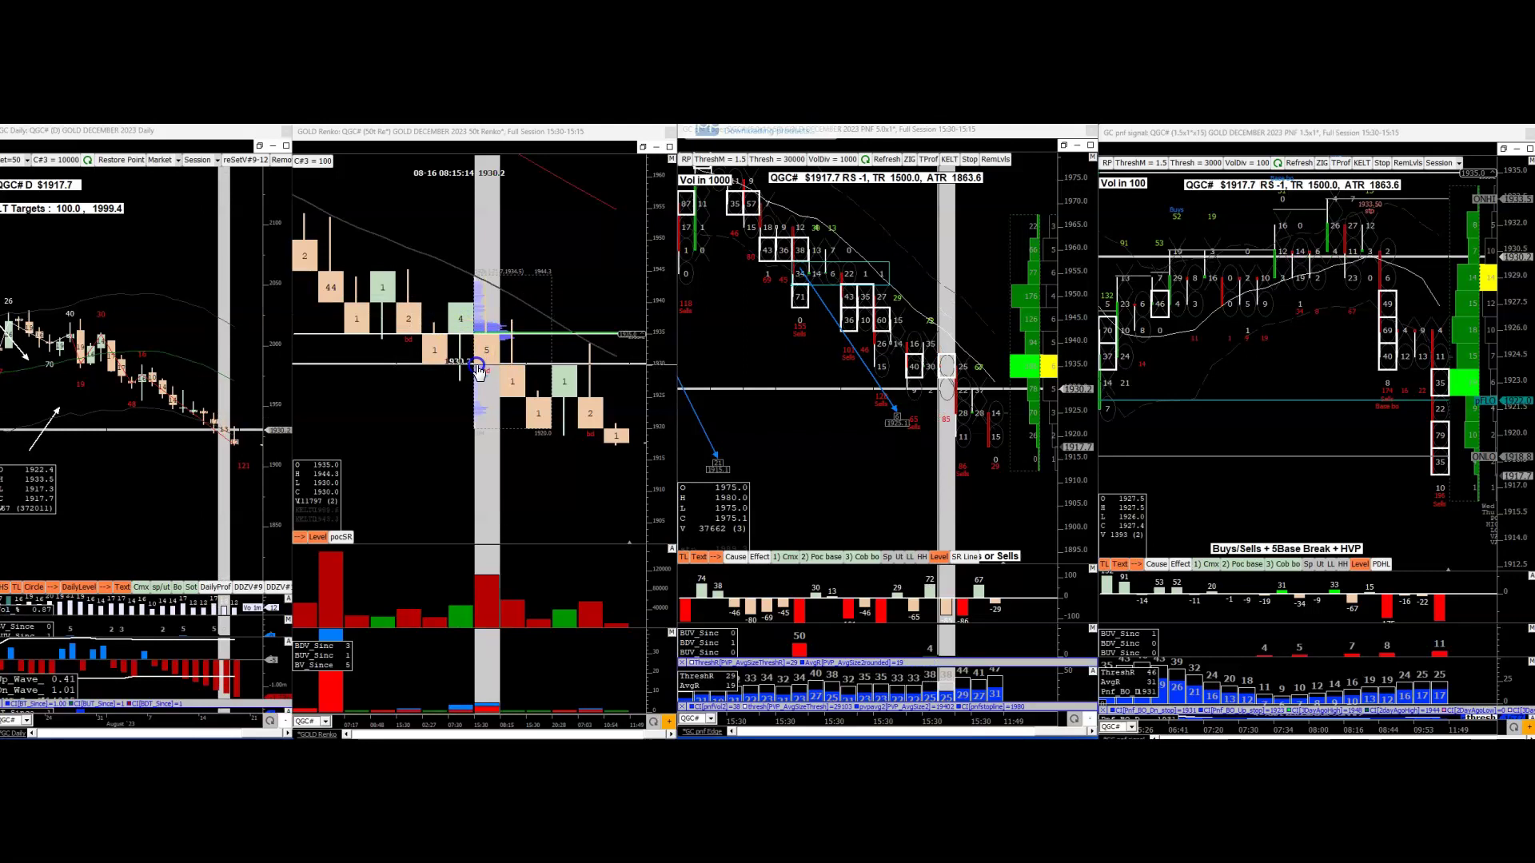
Examine the Renko volume profile's range and high-volume level, and compare them with the boxed volume cells on the 5.0x1 point-and-figure chart
mouse_move(478, 373)
left_mouse_down()
mouse_move(478, 430)
mouse_move(507, 287)
mouse_move(490, 269)
mouse_move(479, 345)
mouse_move(504, 439)
mouse_move(477, 342)
left_mouse_up()
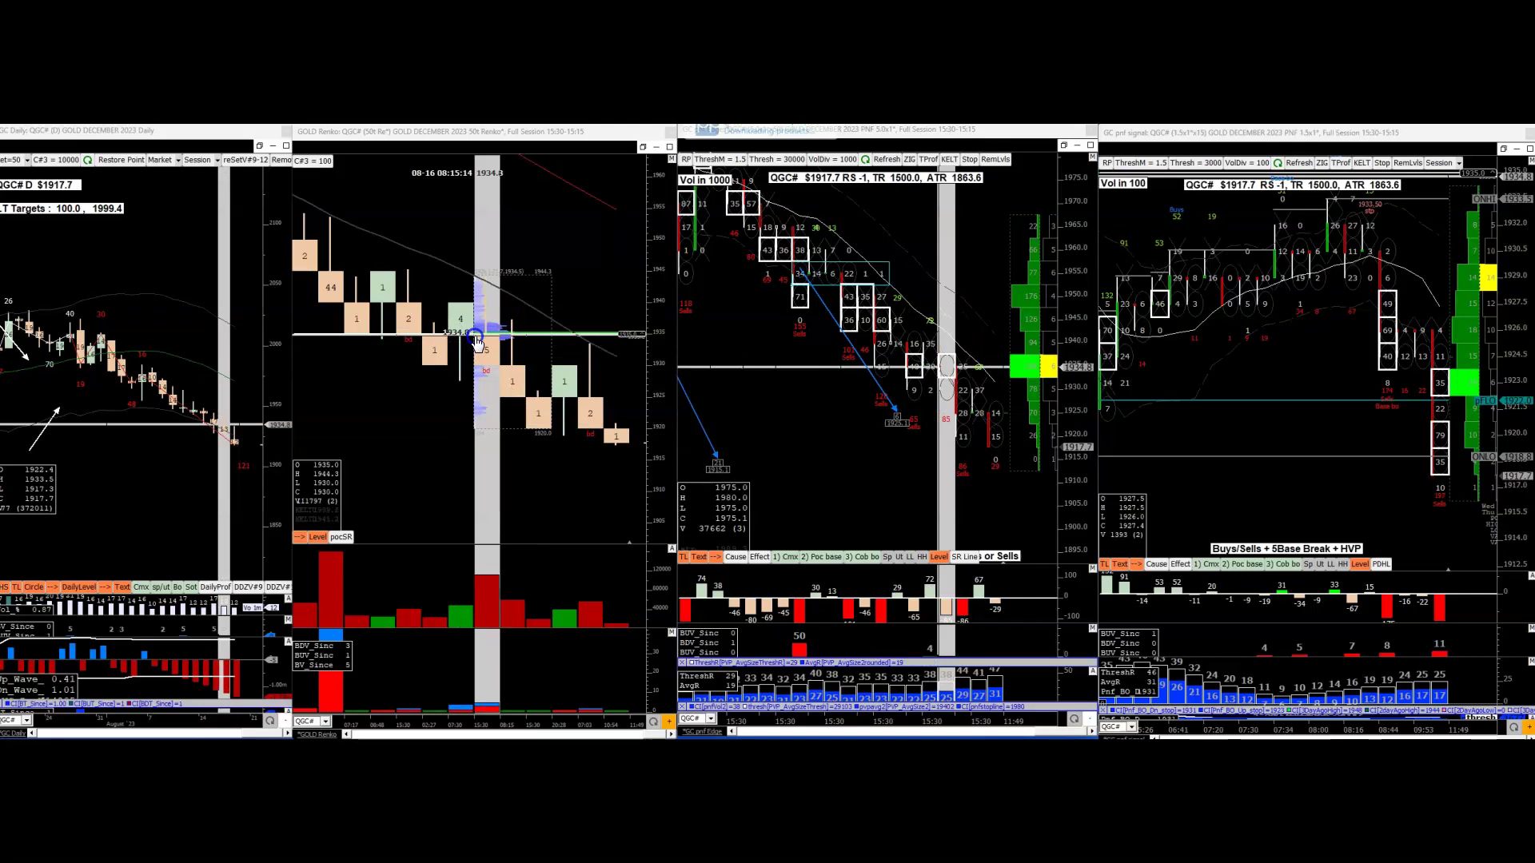
left_click_drag(477, 341, 480, 274)
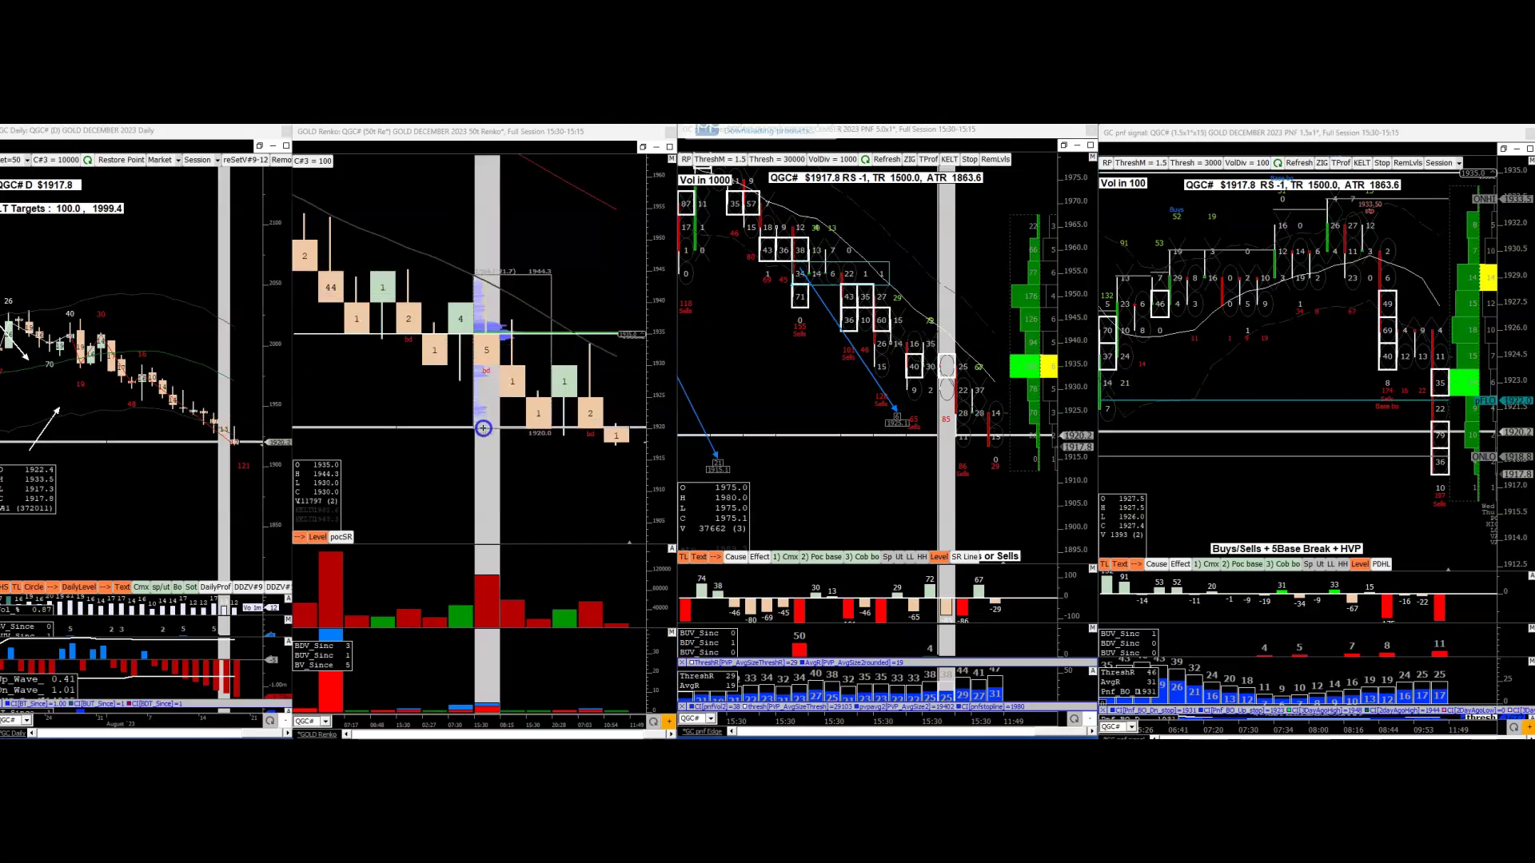
left_click(488, 482)
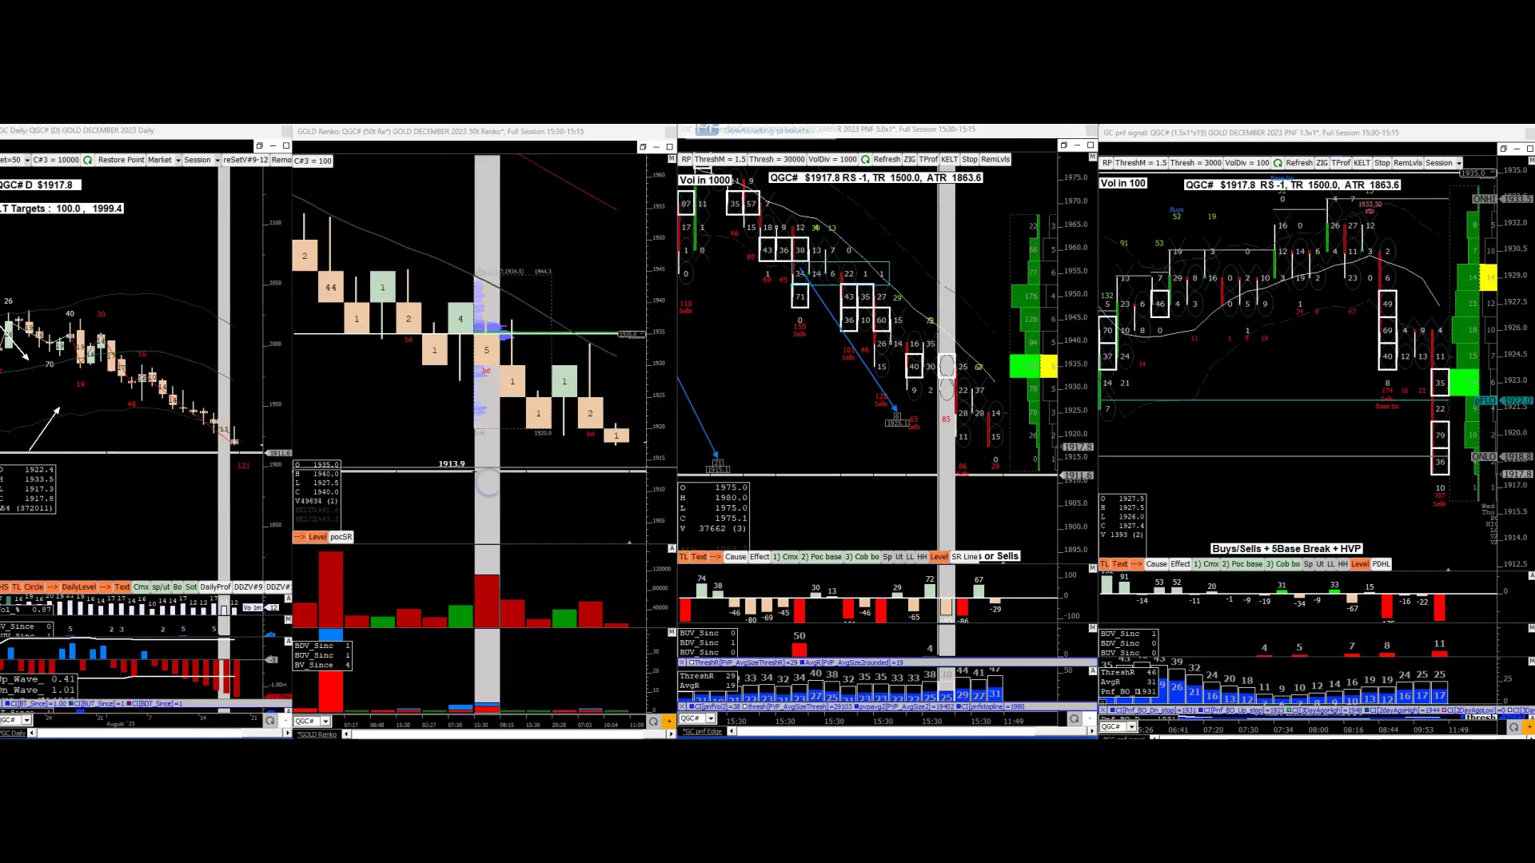
left_click_drag(408, 267, 552, 342)
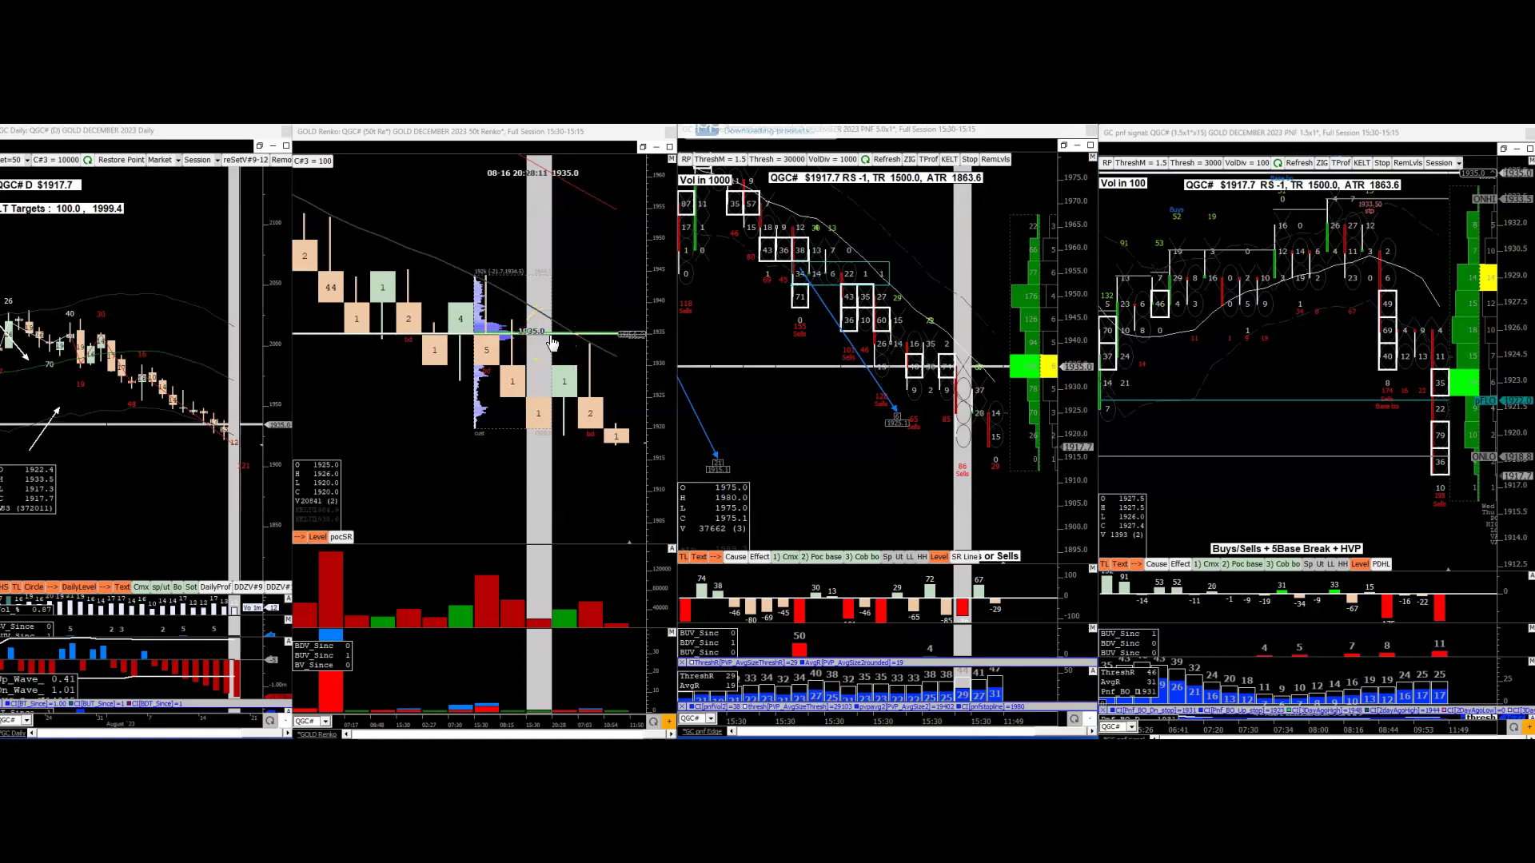
left_click_drag(548, 330, 540, 339)
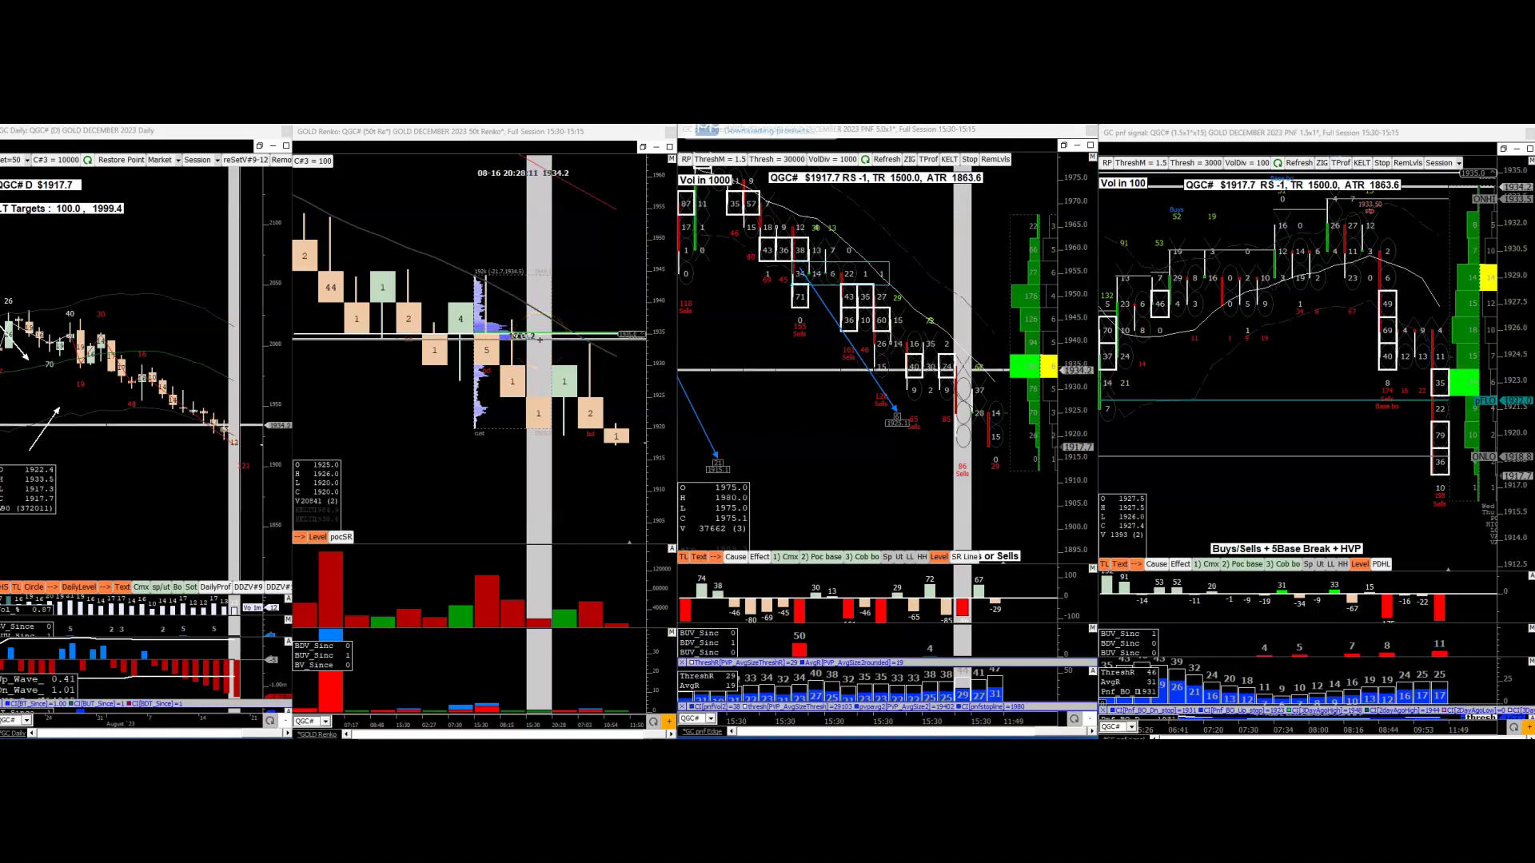
left_click(538, 328)
left_click_drag(538, 329, 535, 340)
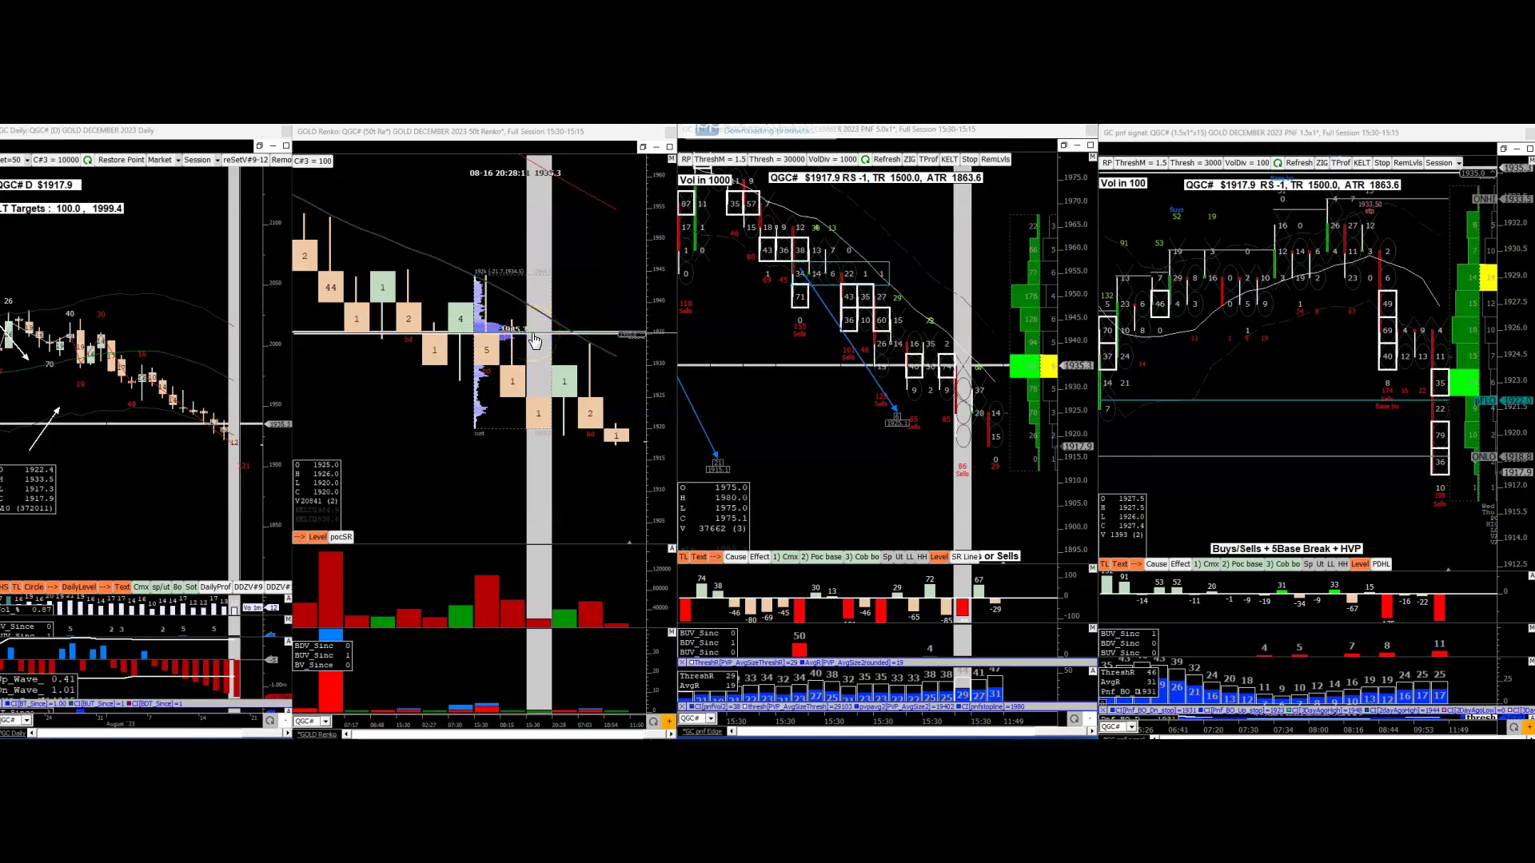
left_click(860, 467)
left_click_drag(934, 243, 785, 307)
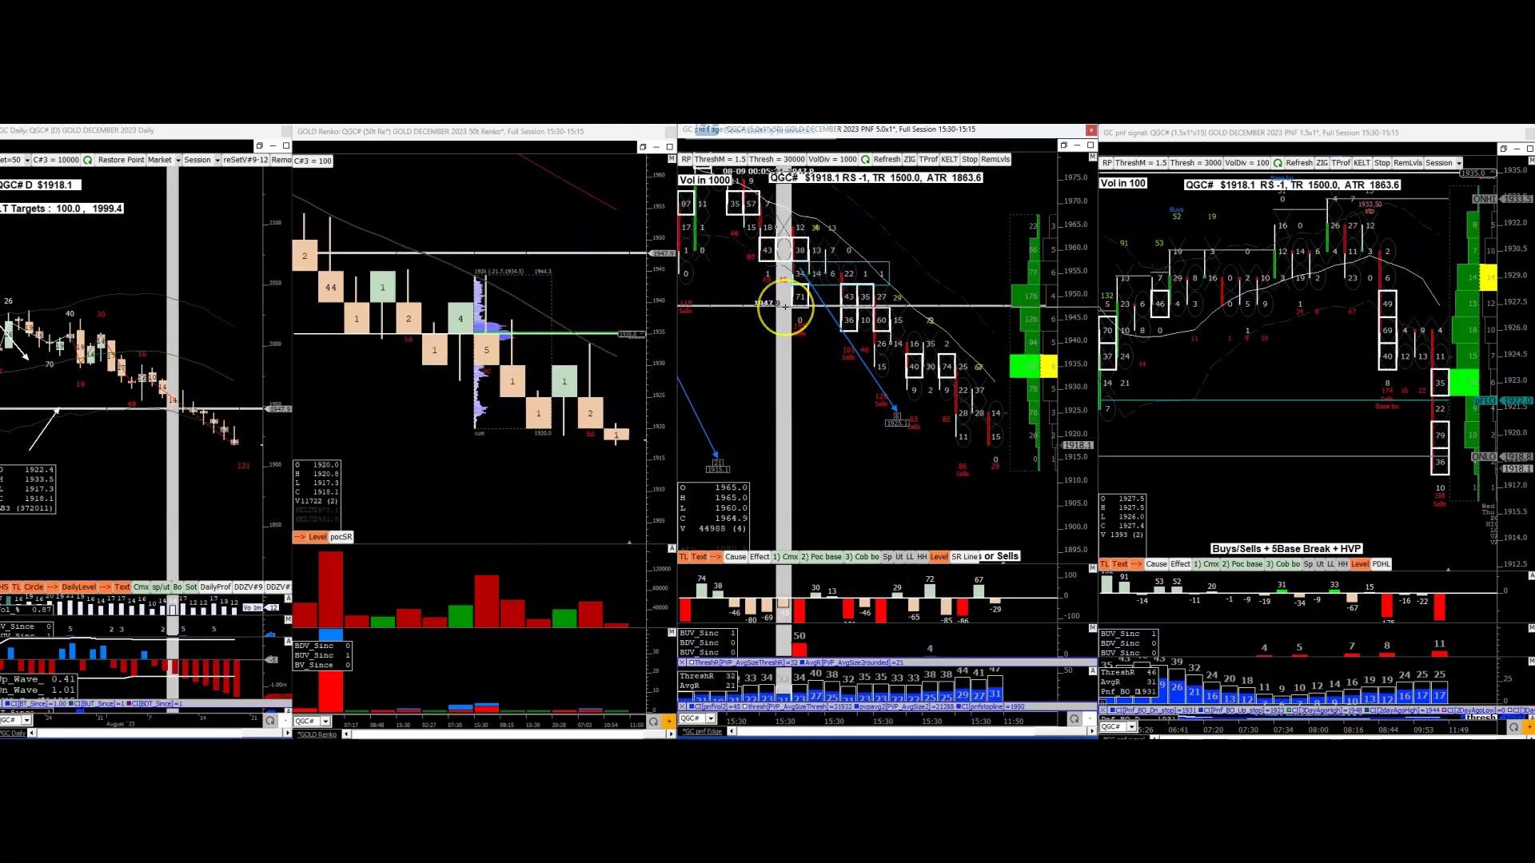